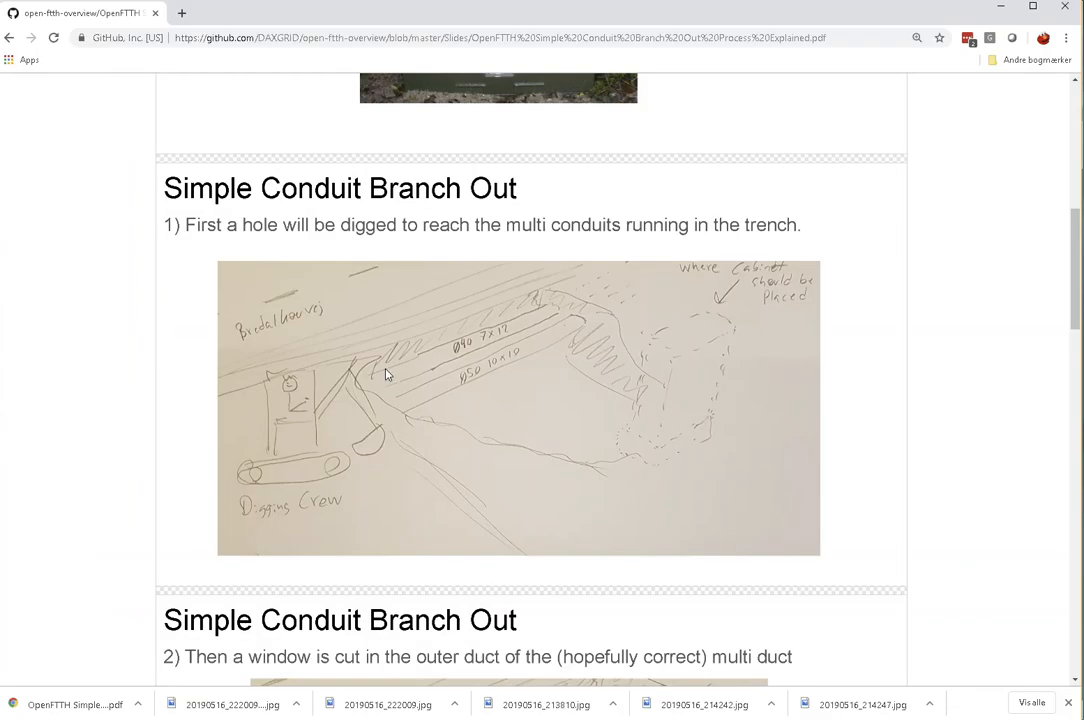
Step: Read the first Simple Conduit Branch Out slide about digging a hole to reach the multi conduits in the trench
scroll(386, 374, down, 5)
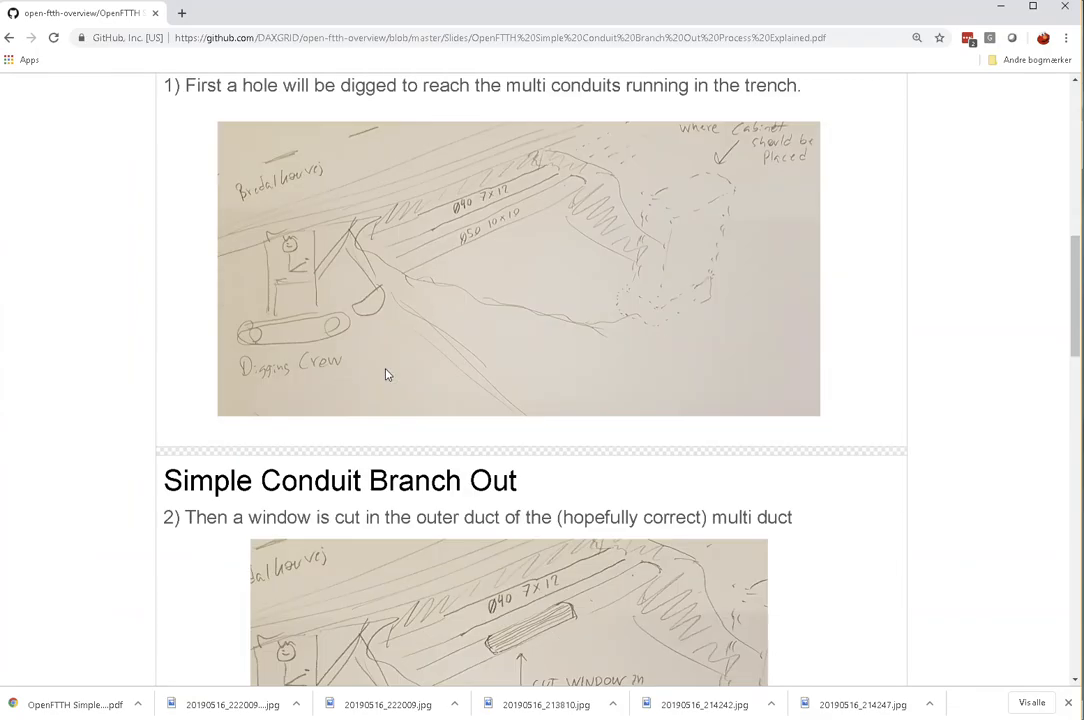
scroll(386, 374, up, 3)
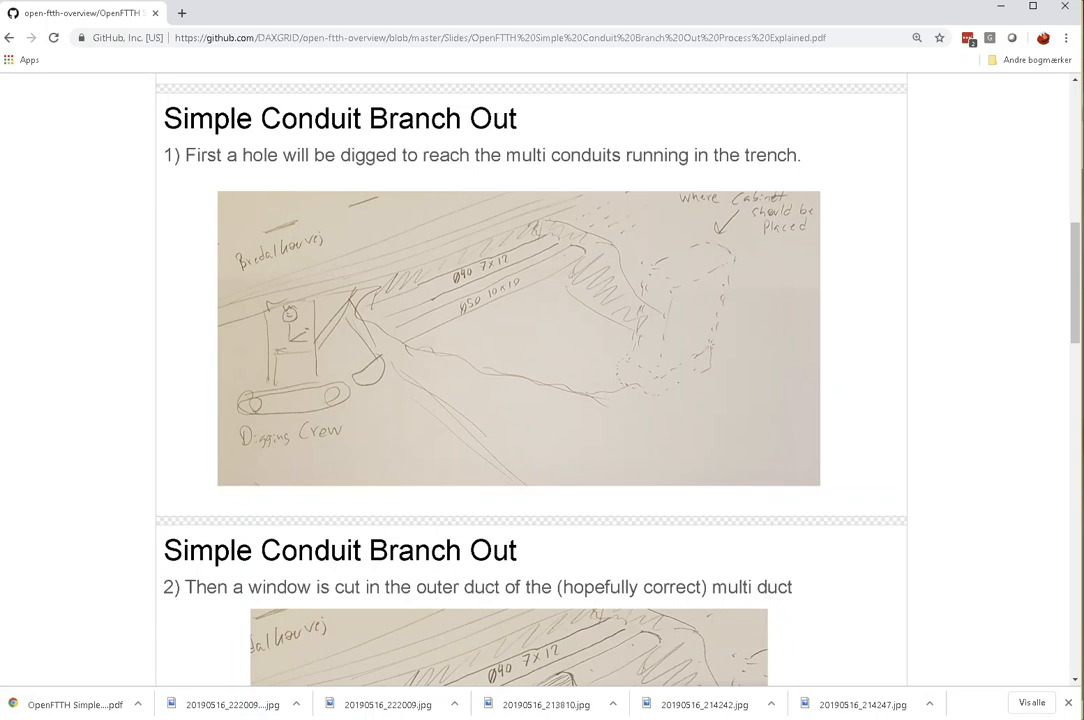
Step: Switch to QGIS and examine the planned buried conduits at SP-1020 (Planned) and its link to junction J-1020
key(alt+Tab)
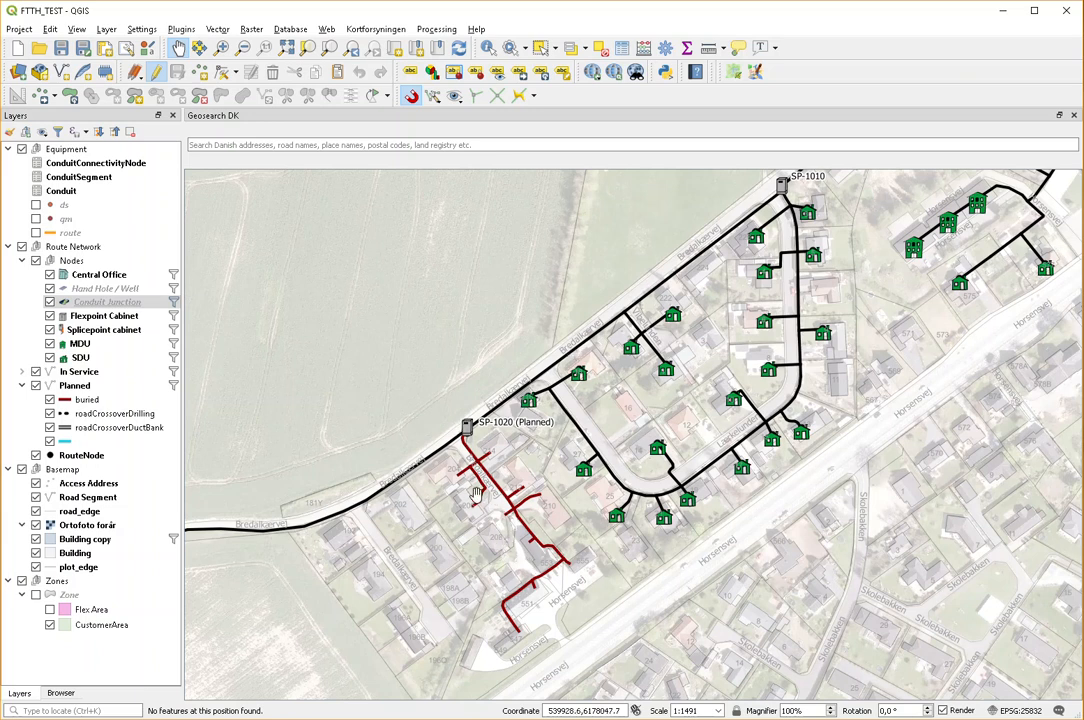
scroll(459, 449, up, 1)
scroll(507, 458, down, 1)
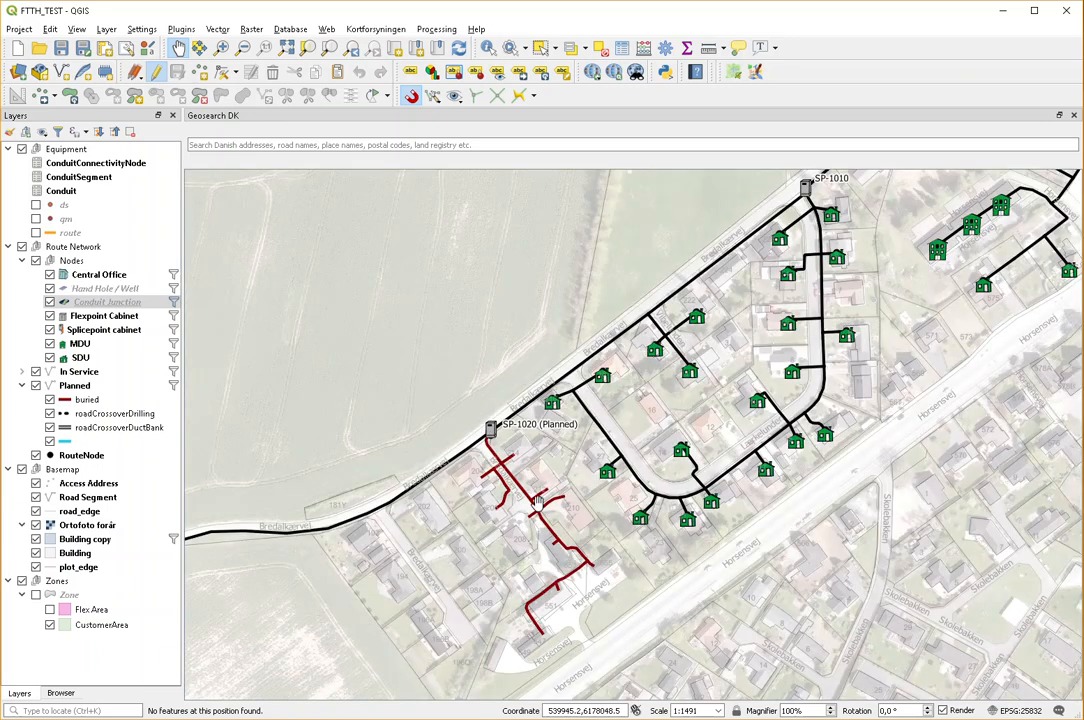
scroll(573, 598, up, 1)
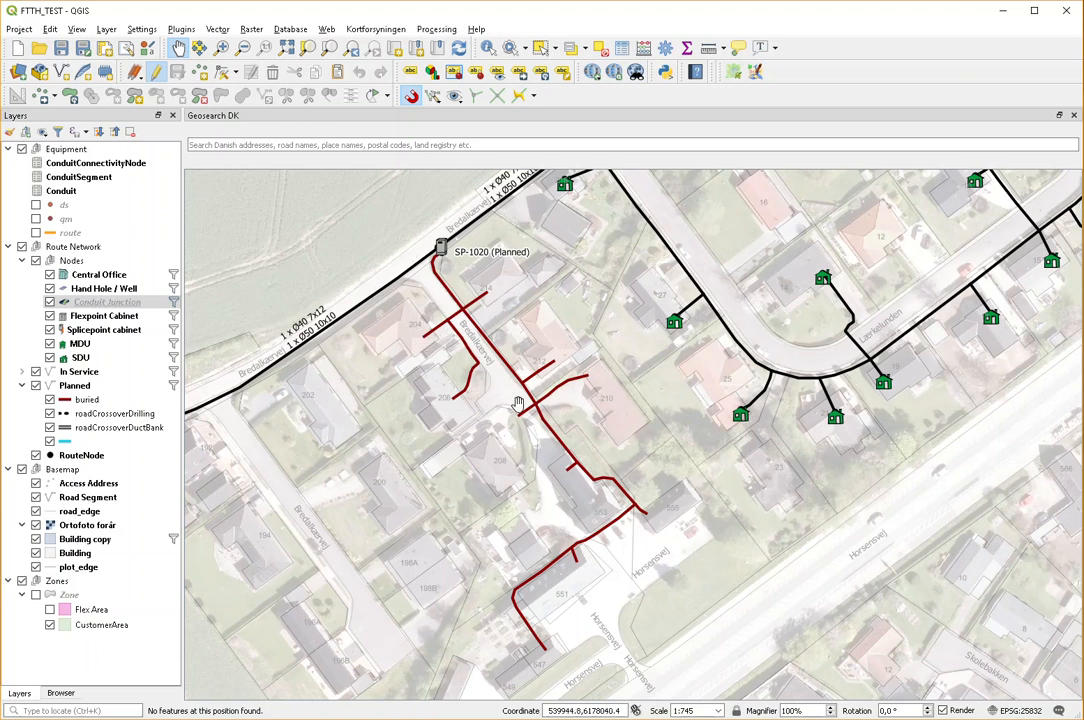
scroll(523, 426, up, 1)
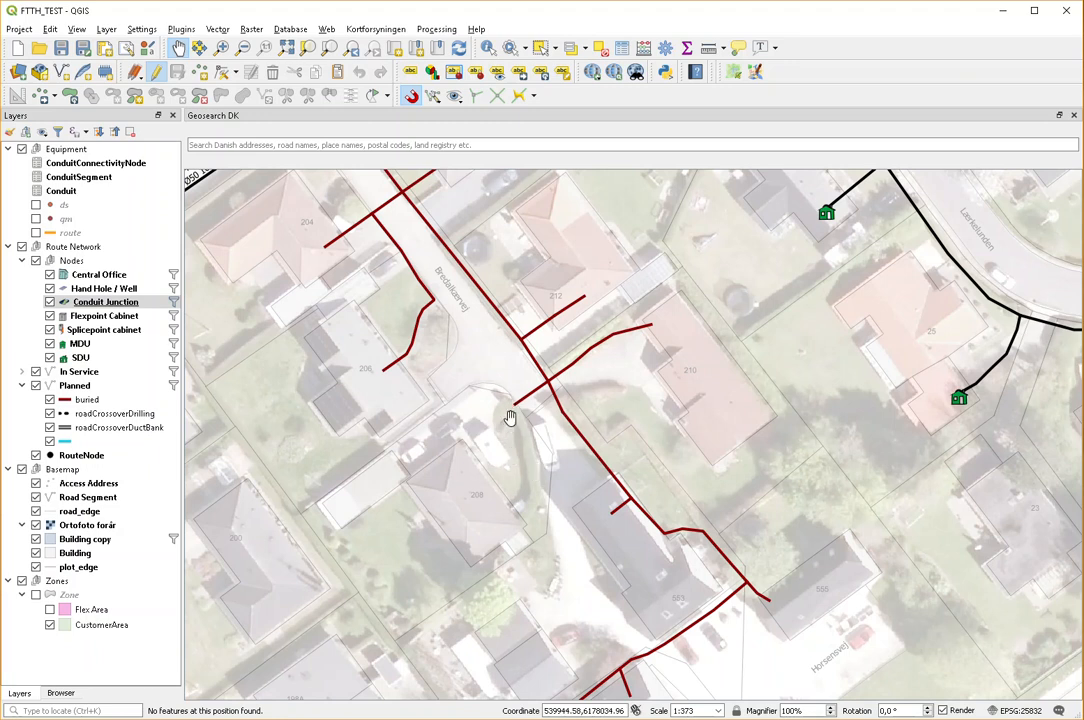
scroll(510, 418, down, 1)
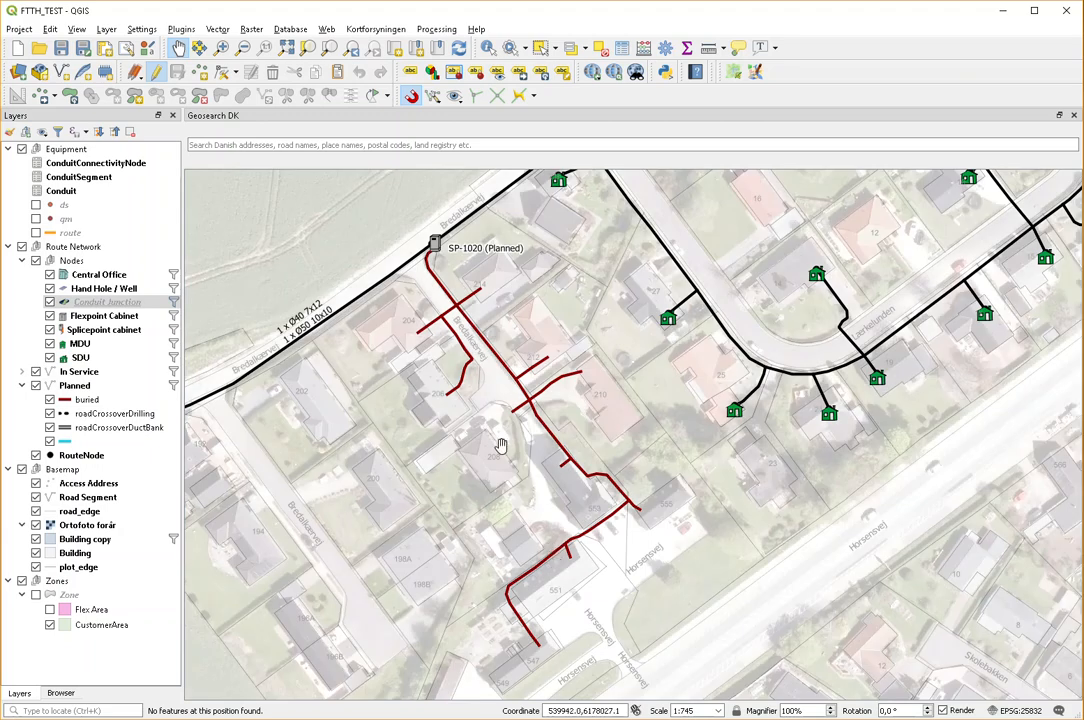
drag(490, 405, 565, 489)
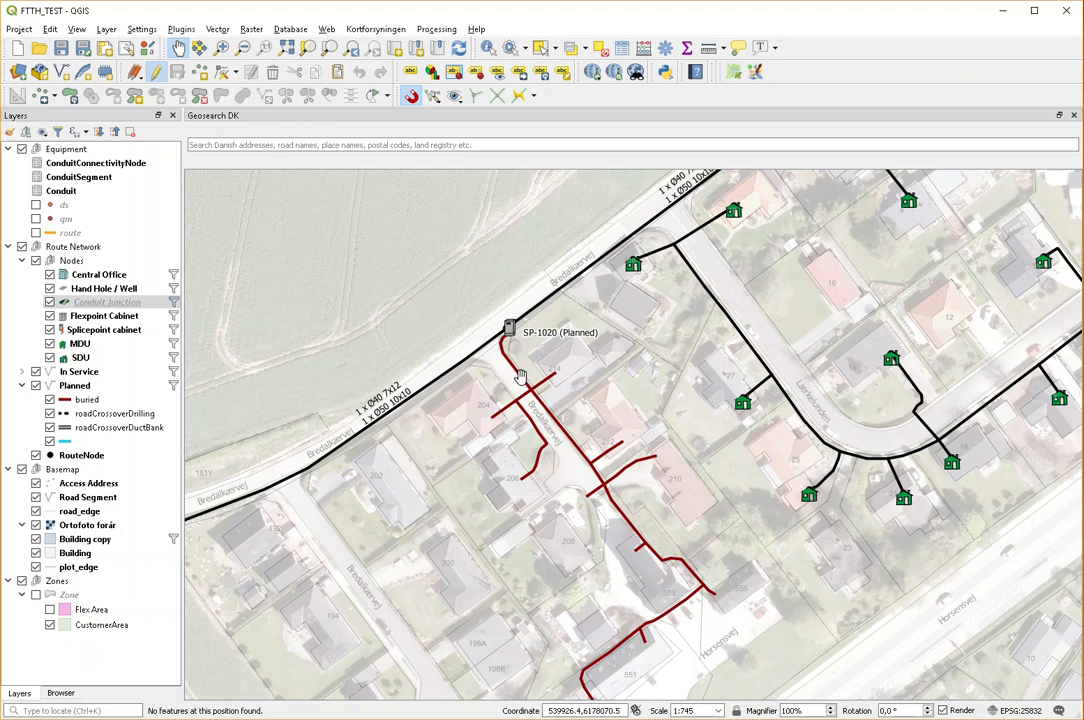
scroll(505, 325, up, 2)
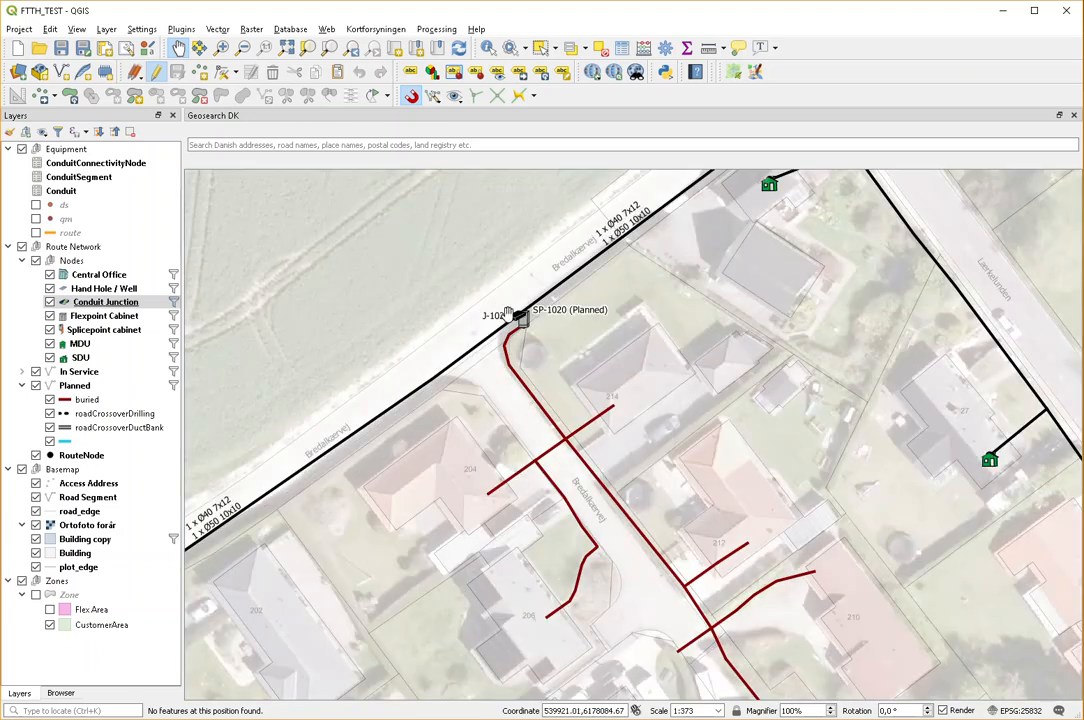
scroll(518, 316, up, 2)
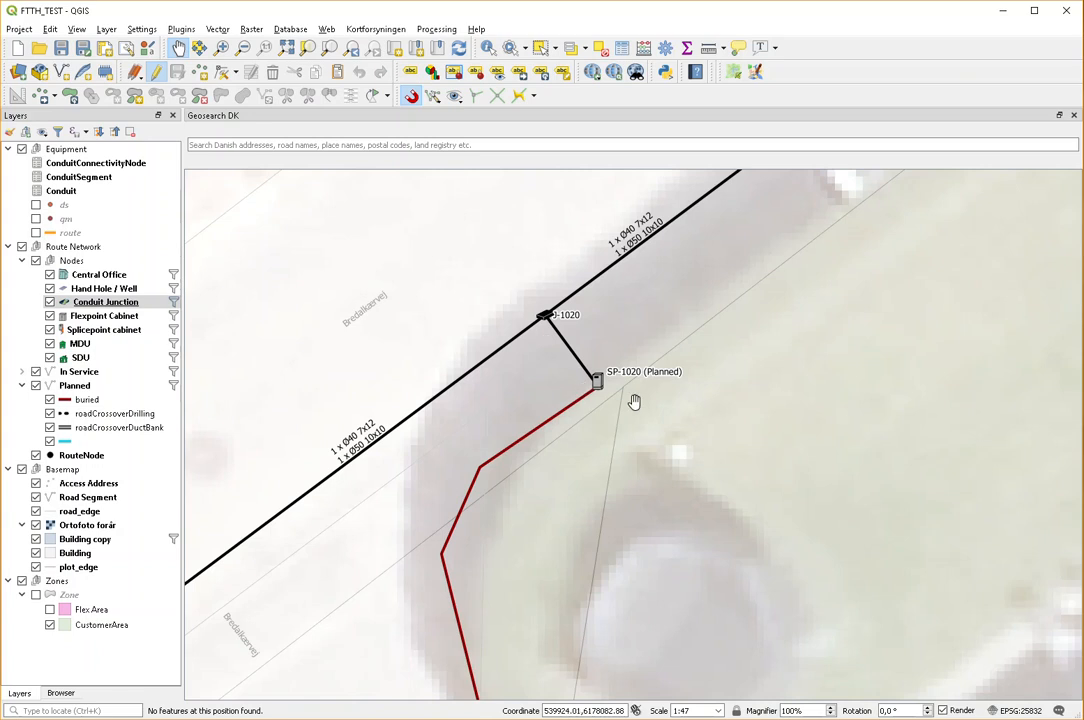
scroll(595, 390, down, 1)
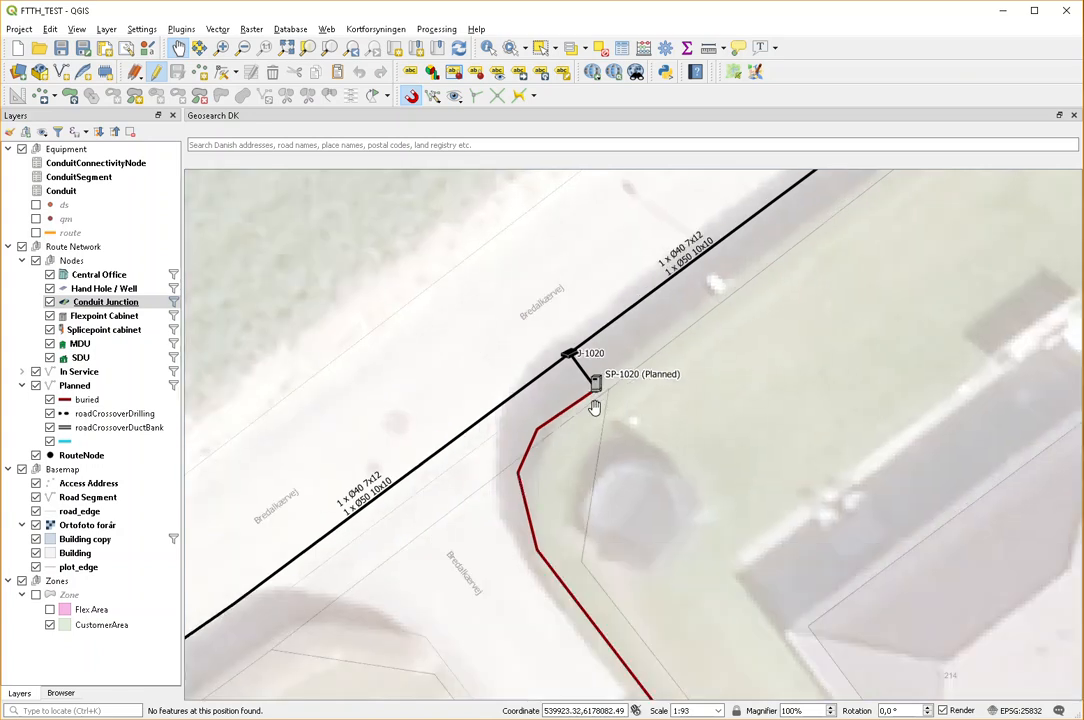
scroll(595, 390, down, 1)
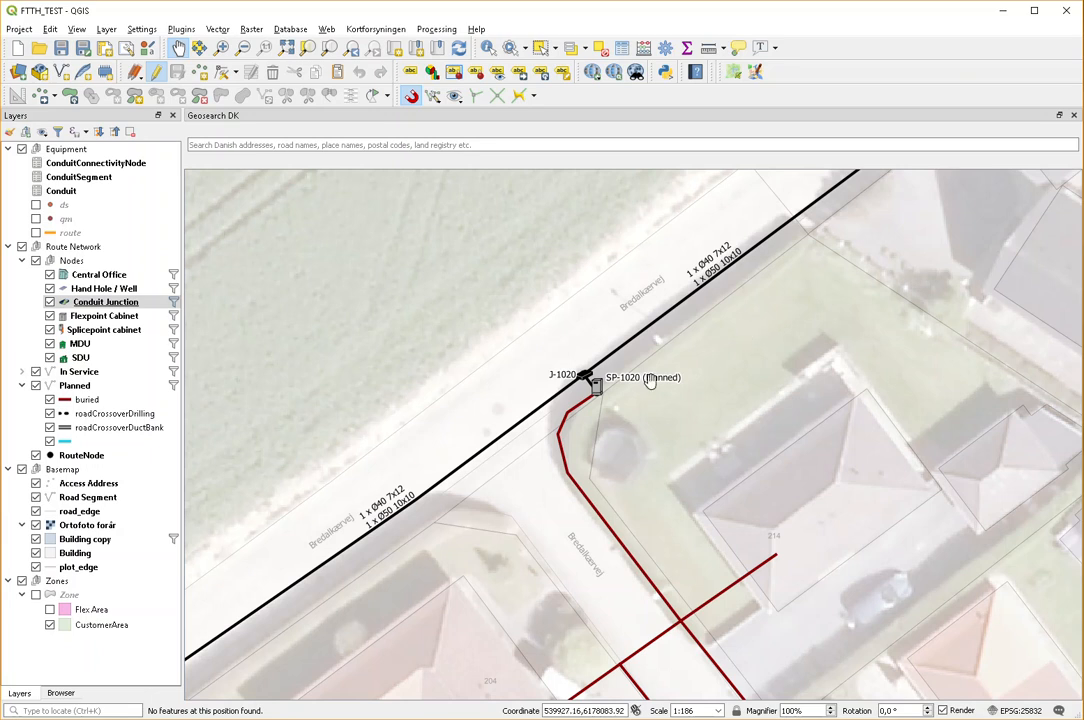
scroll(650, 380, down, 2)
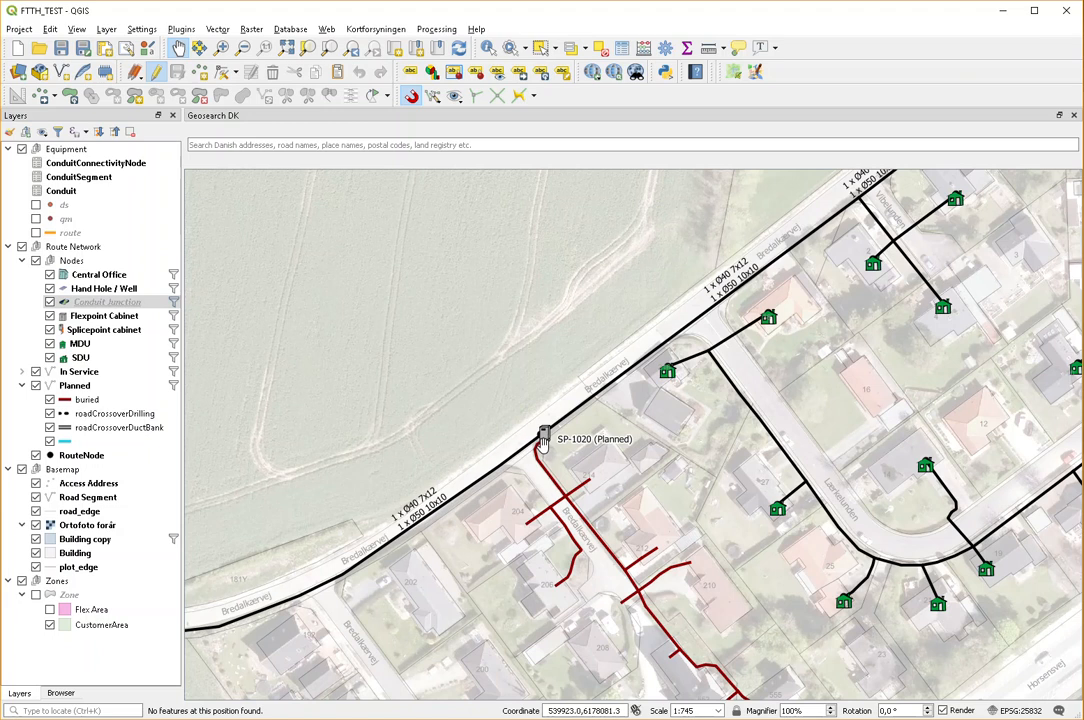
Step: Survey the route network along Bredalkærvej from SP-1020 past SP-1010 to FP-0101, returning to J-1020
scroll(543, 440, down, 1)
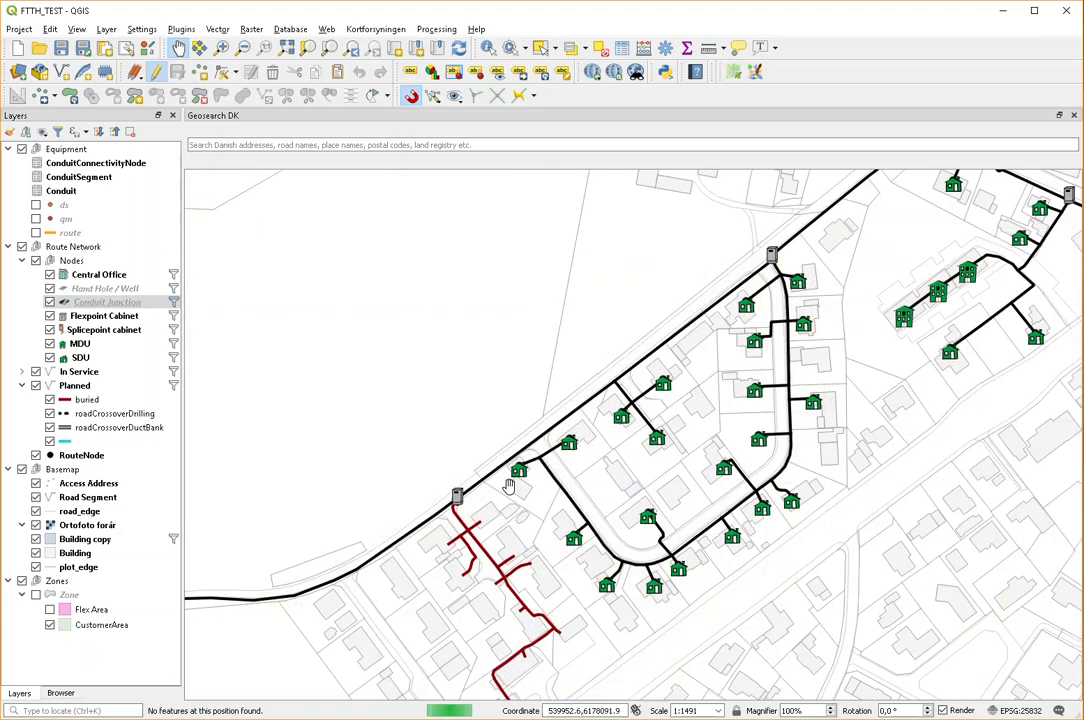
scroll(458, 503, up, 3)
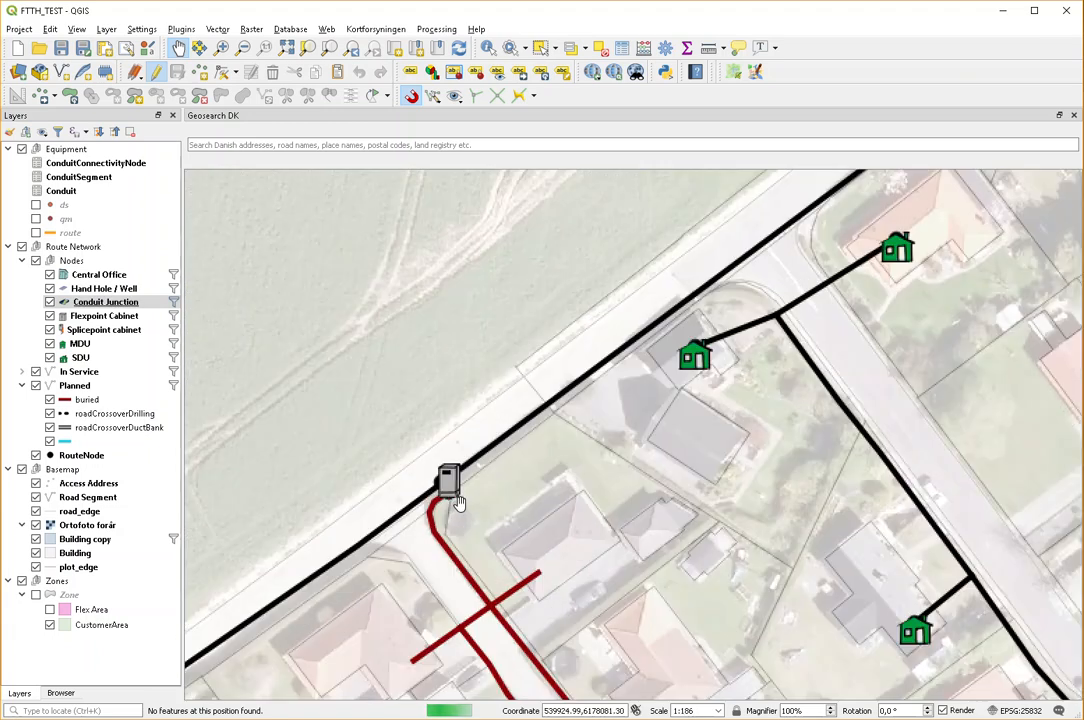
scroll(528, 448, down, 2)
drag(731, 324, 586, 422)
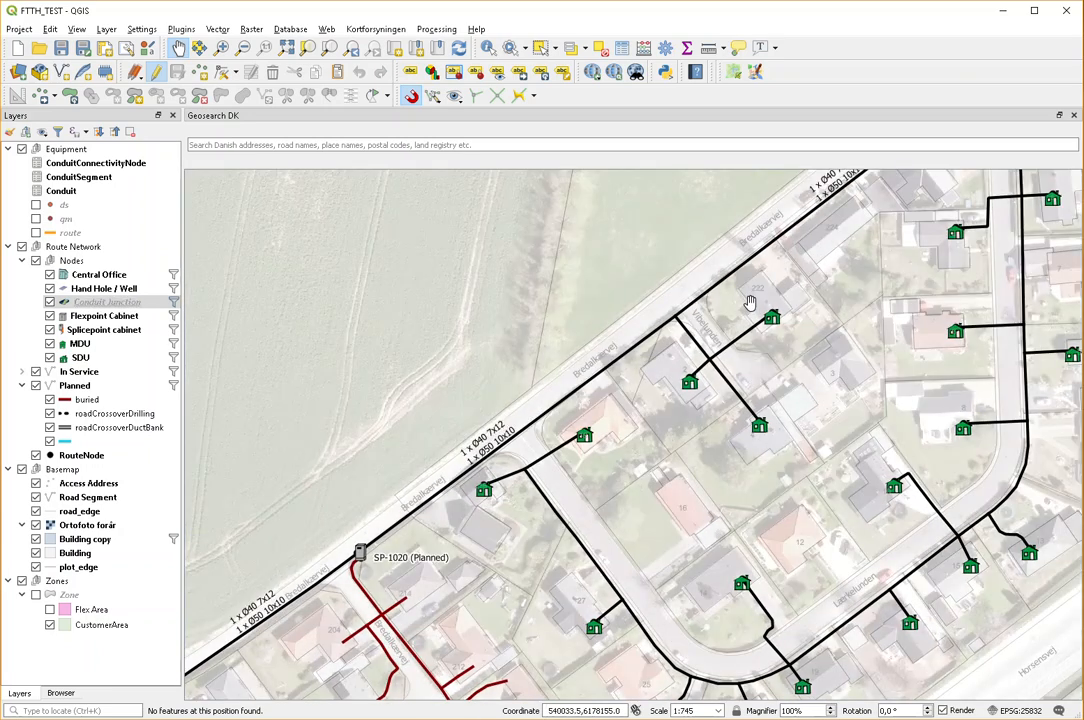
drag(774, 290, 607, 411)
scroll(655, 366, down, 1)
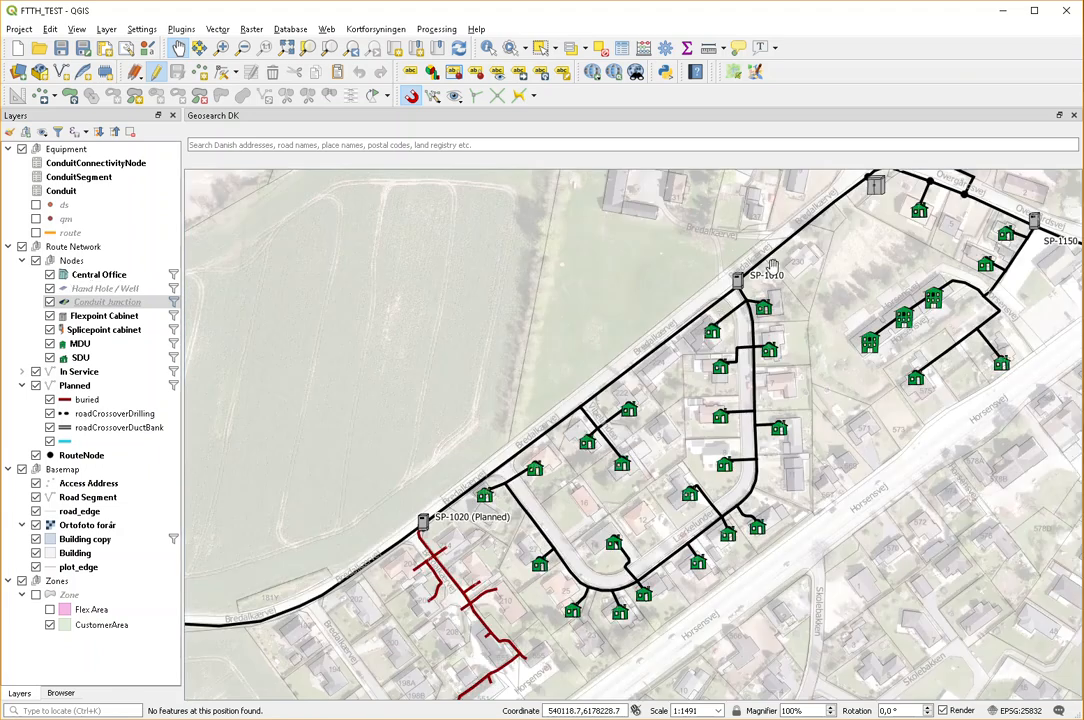
drag(878, 190, 785, 283)
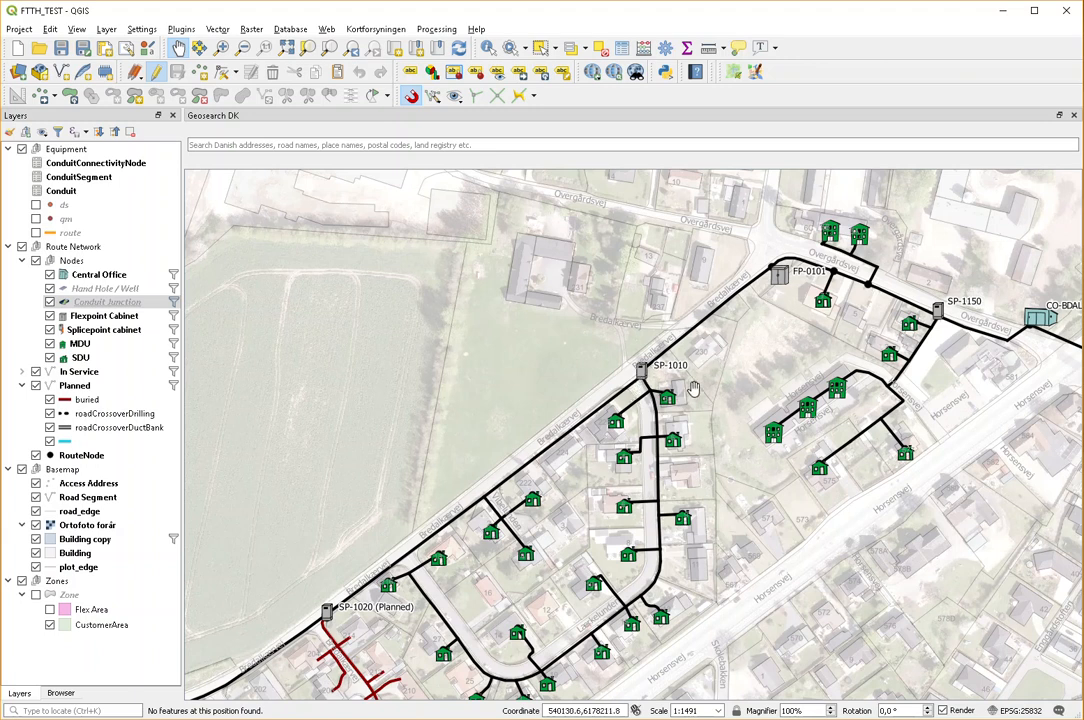
drag(693, 388, 785, 323)
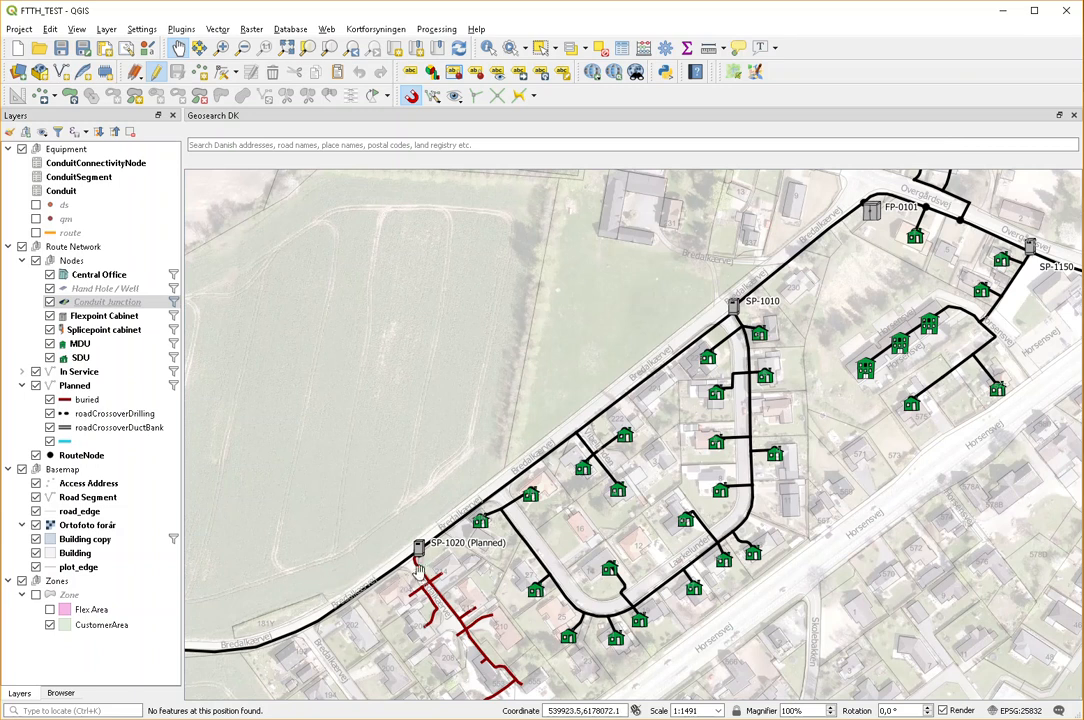
scroll(420, 565, up, 5)
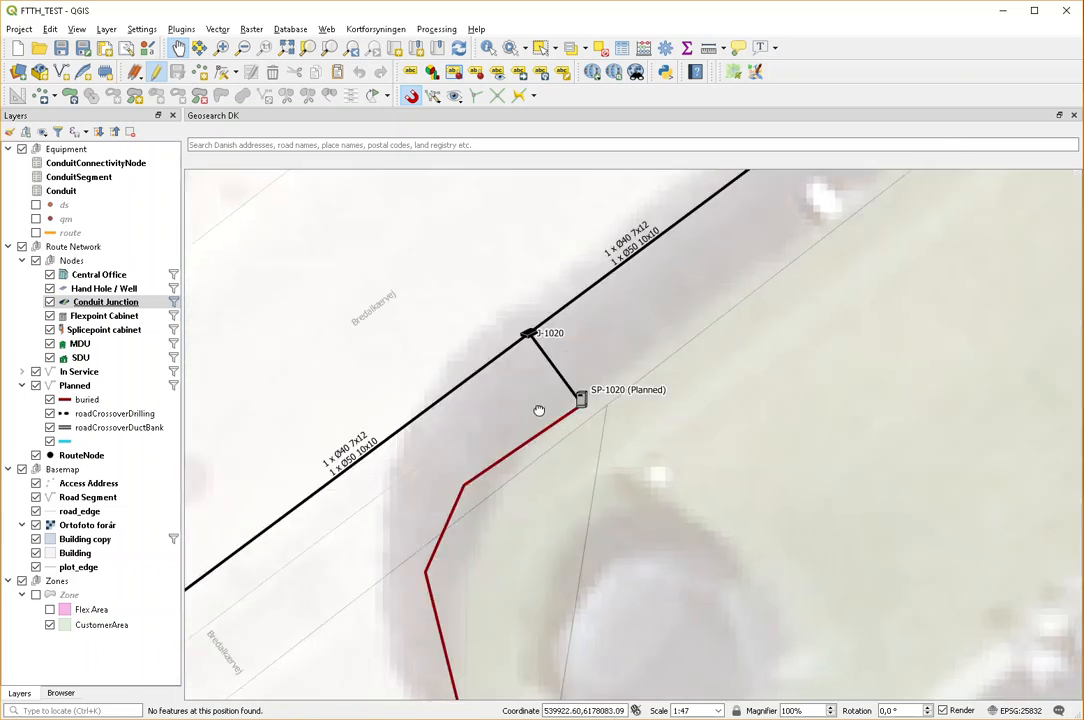
drag(537, 406, 501, 460)
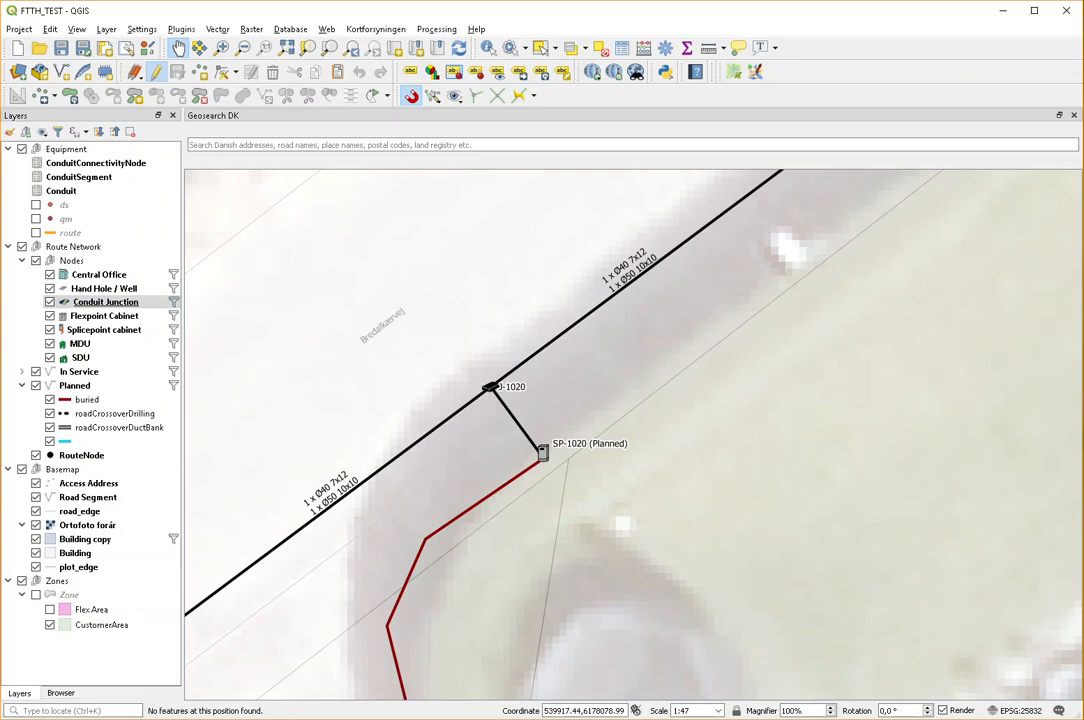
Step: Switch to the browser and read the second slide about cutting a window in the outer duct
key(alt+Tab)
scroll(545, 460, down, 2)
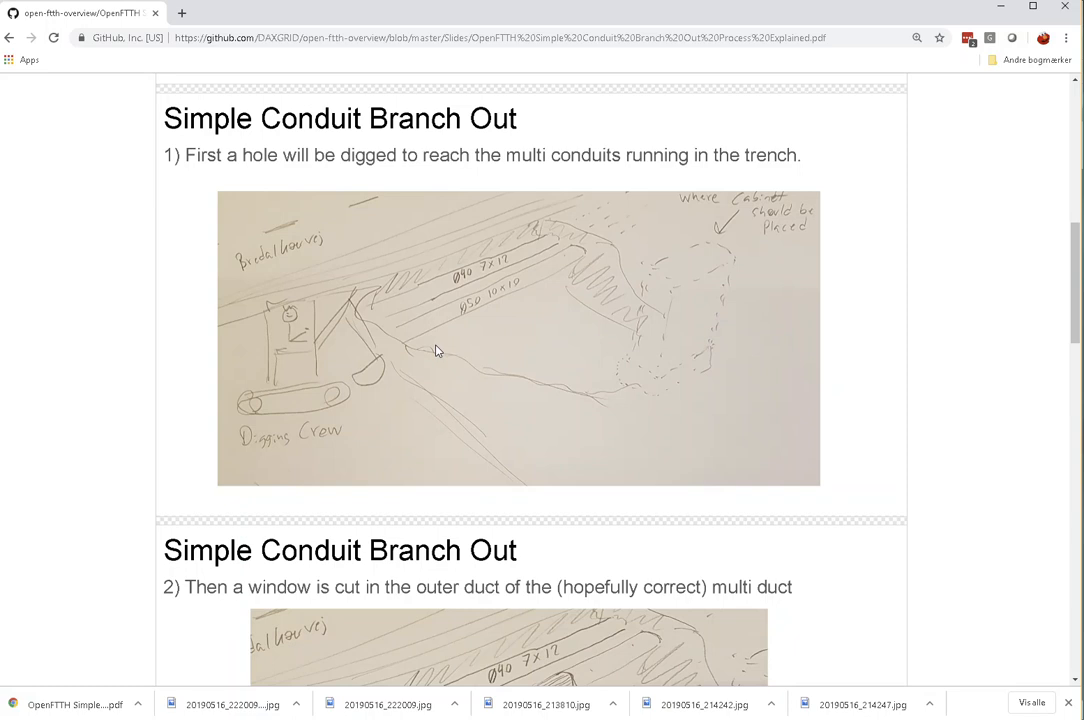
scroll(436, 350, down, 3)
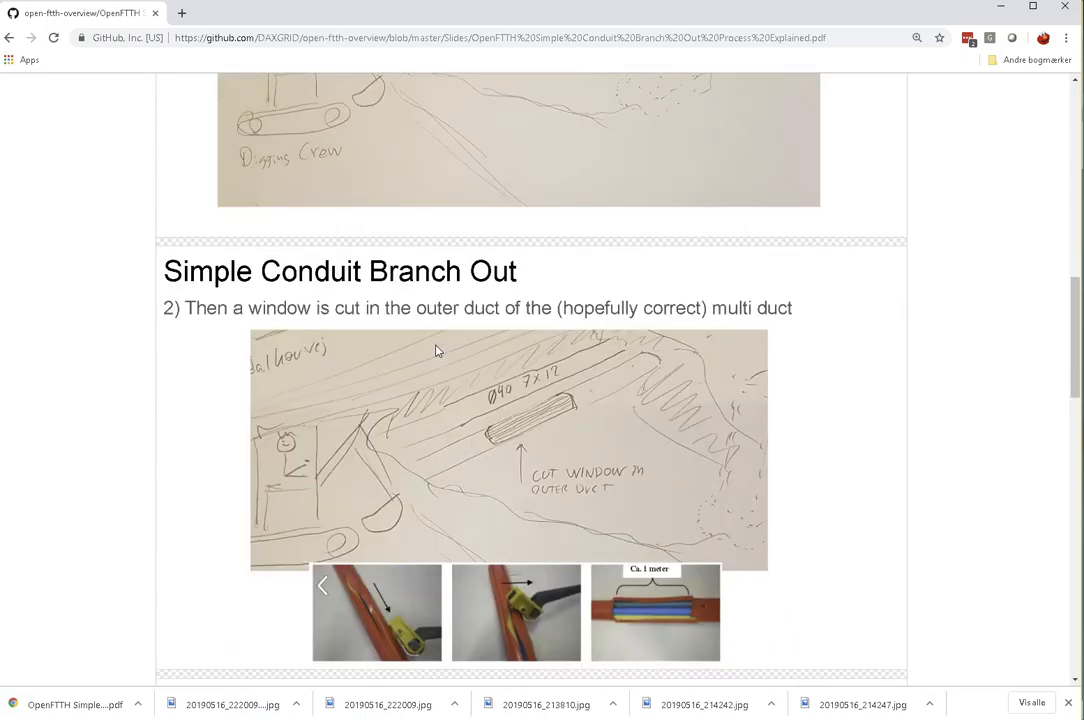
scroll(436, 350, down, 1)
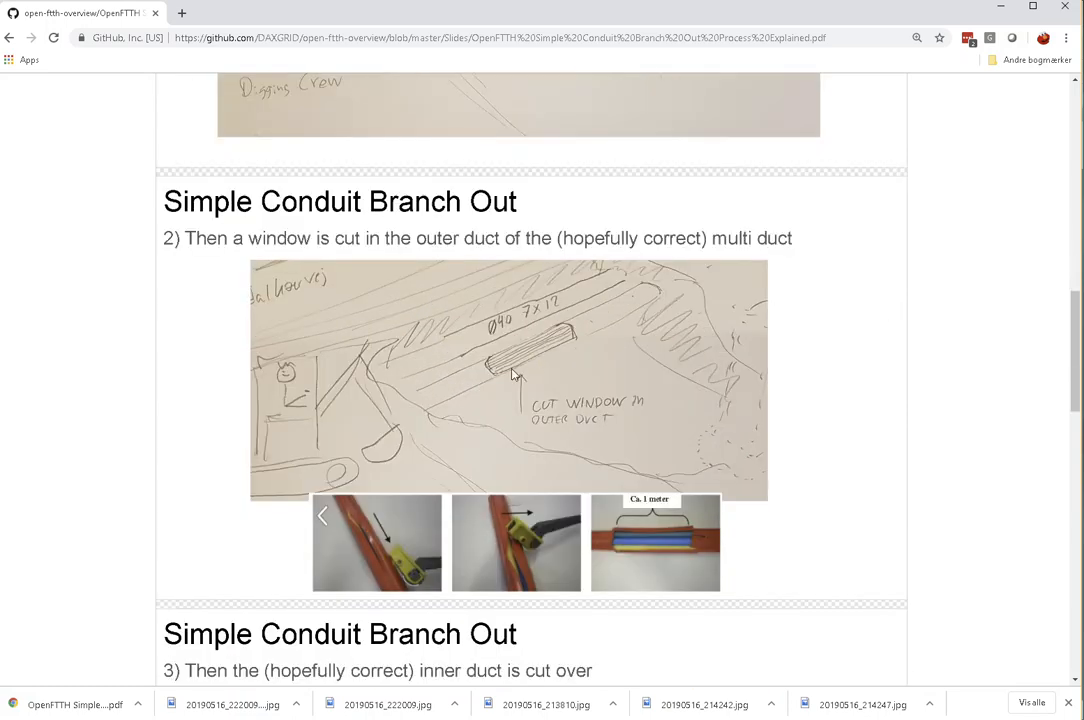
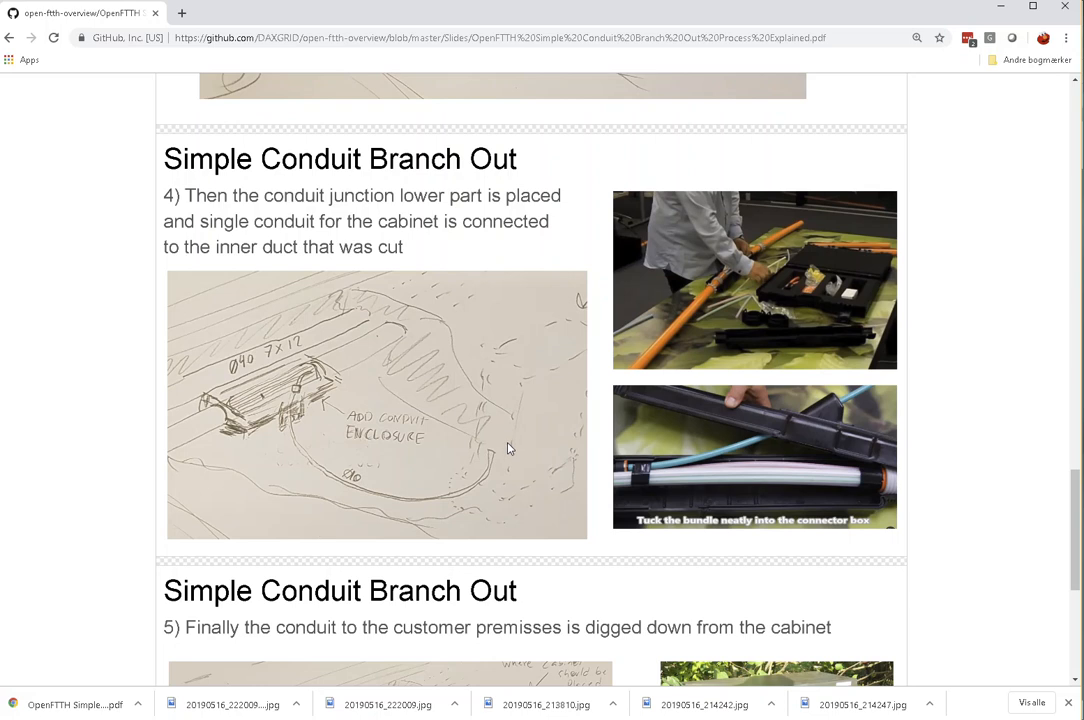
scroll(302, 419, down, 1)
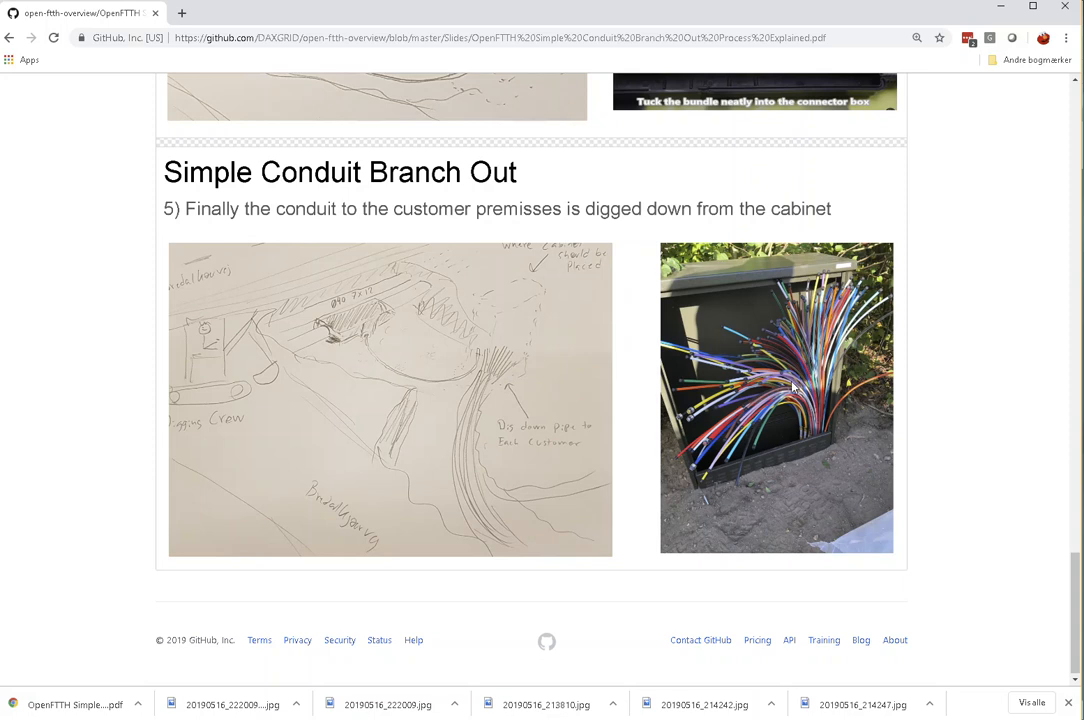
Step: Switch to QGIS and examine the planned buried conduits branching from SP-1020 (Planded) to the houses along Bredalkærvej
click(170, 718)
scroll(429, 570, down, 2)
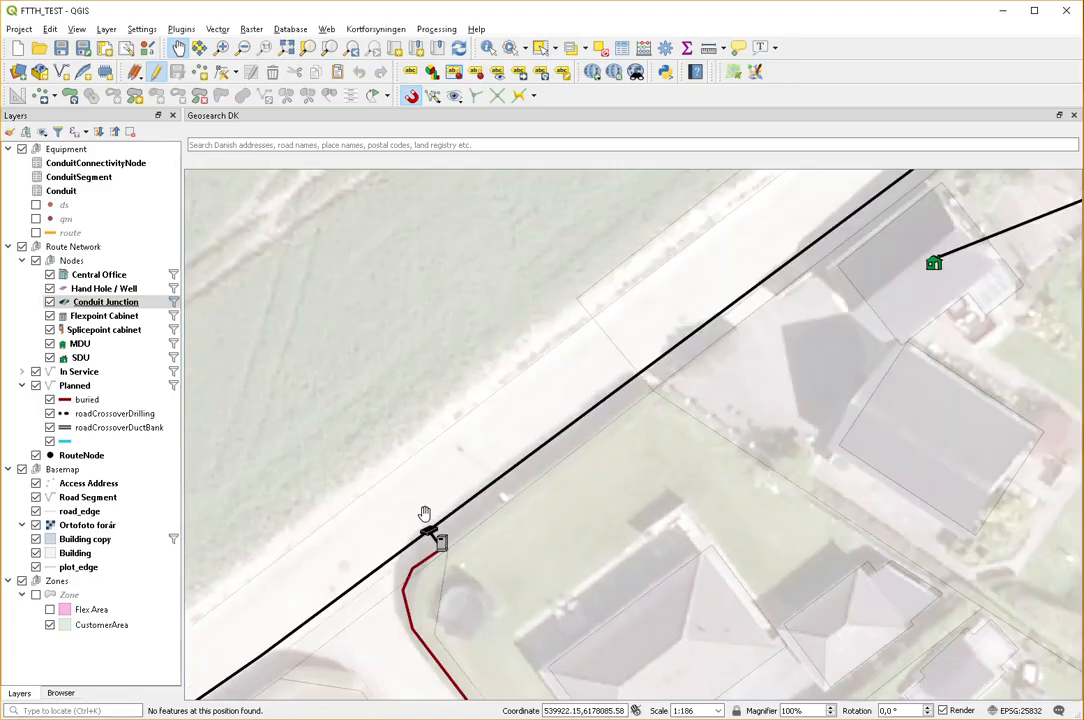
scroll(425, 513, down, 1)
scroll(469, 428, up, 4)
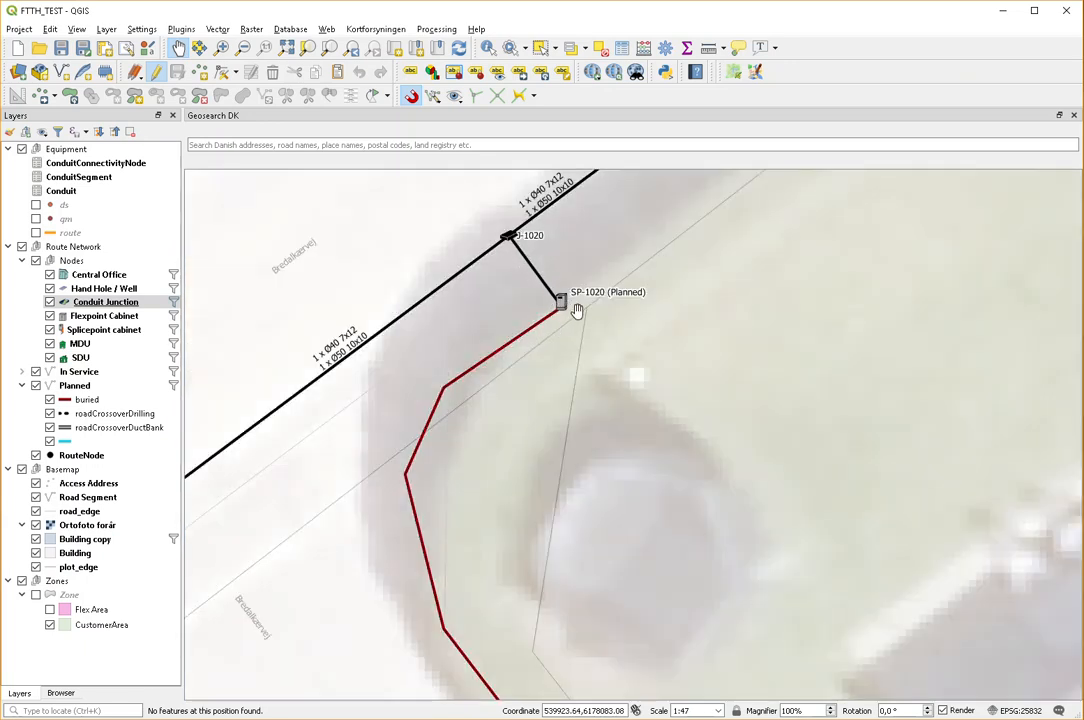
scroll(556, 312, down, 1)
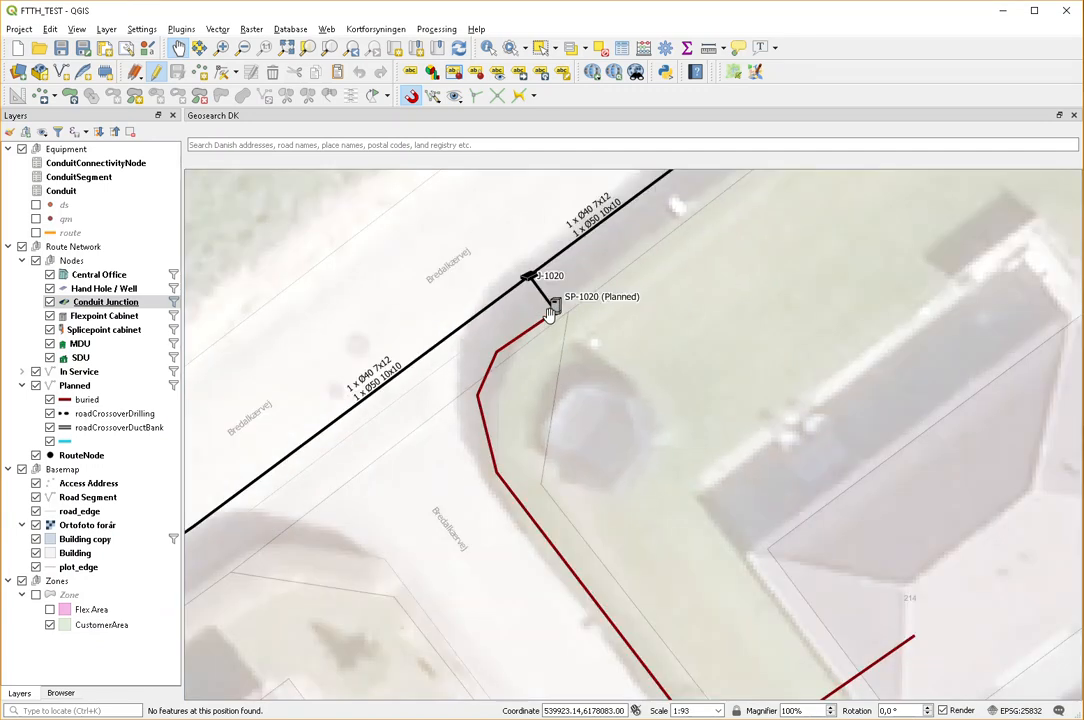
scroll(549, 314, down, 2)
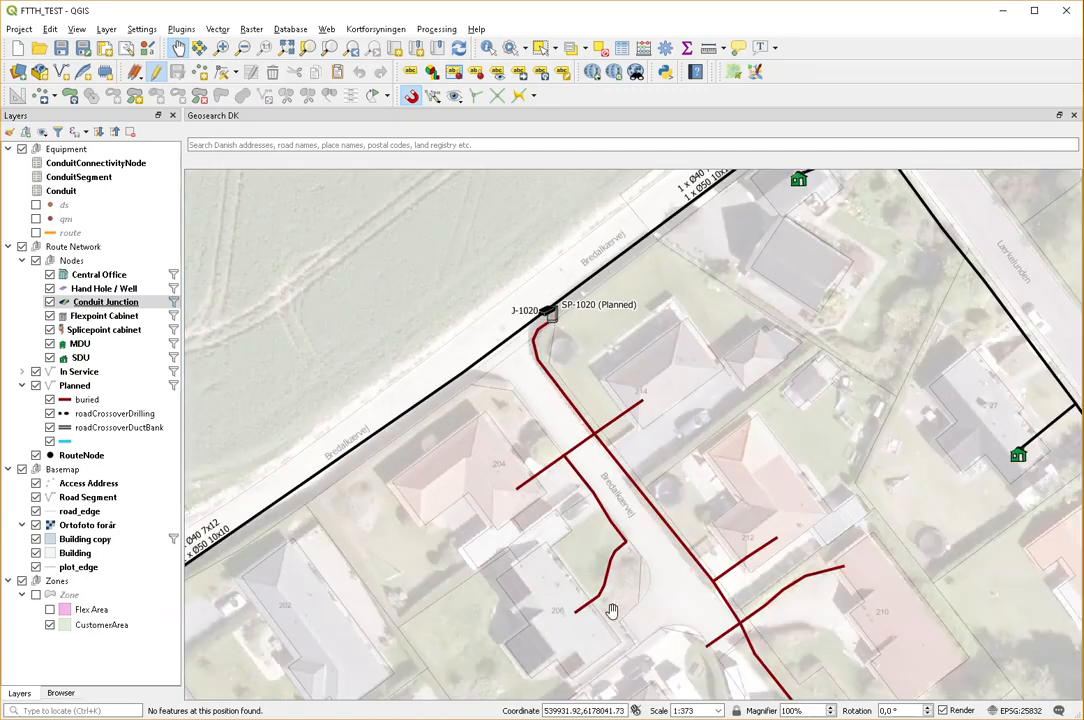
drag(629, 506, 573, 331)
scroll(732, 541, down, 1)
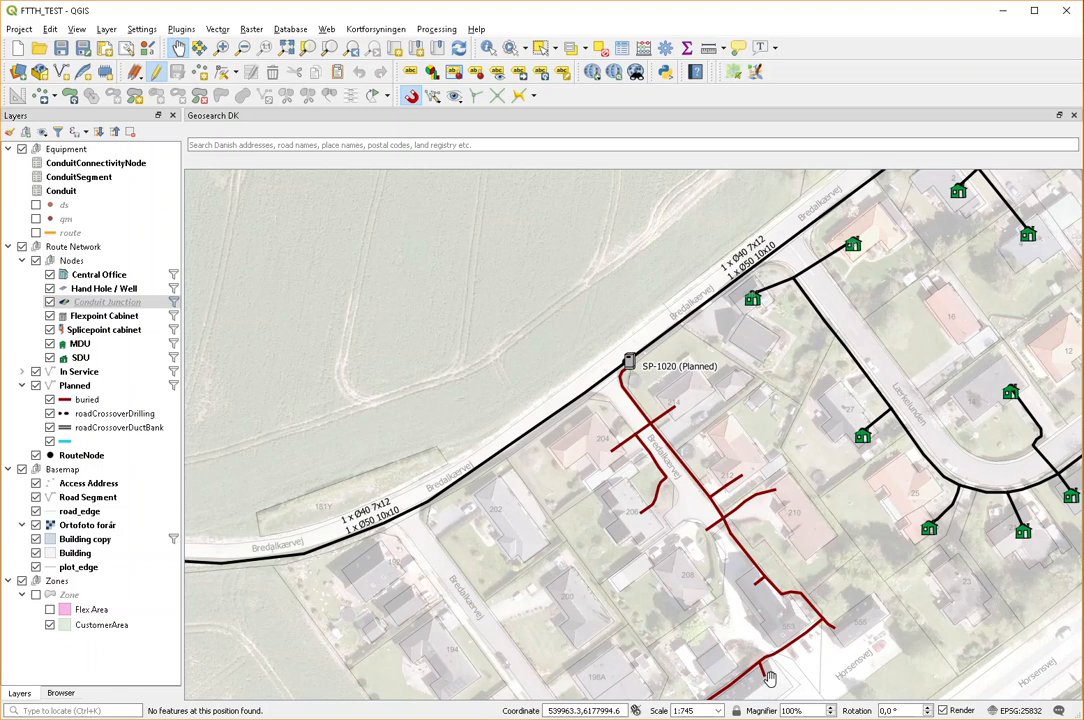
drag(682, 535, 652, 444)
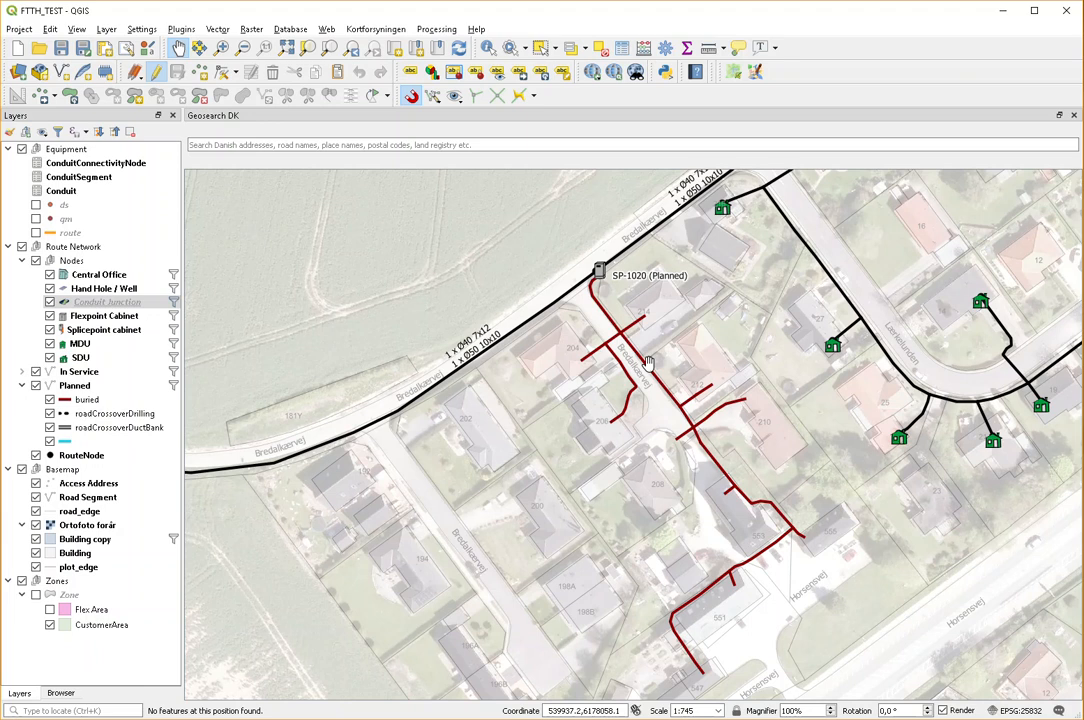
scroll(604, 276, up, 1)
drag(604, 276, 619, 359)
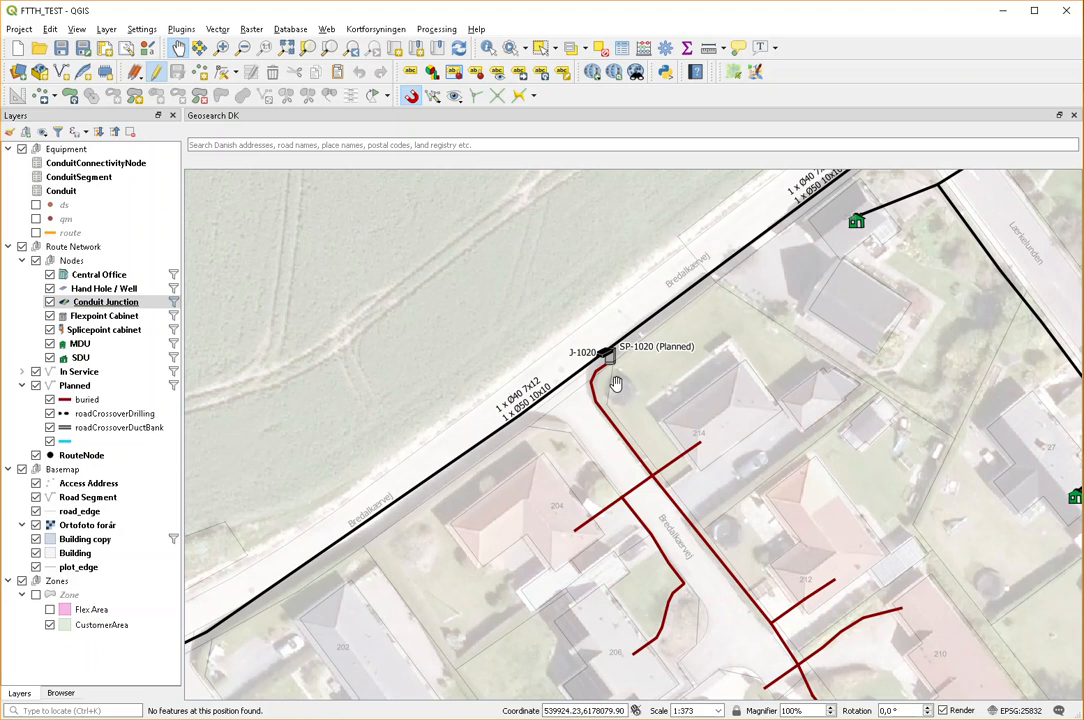
drag(616, 384, 602, 363)
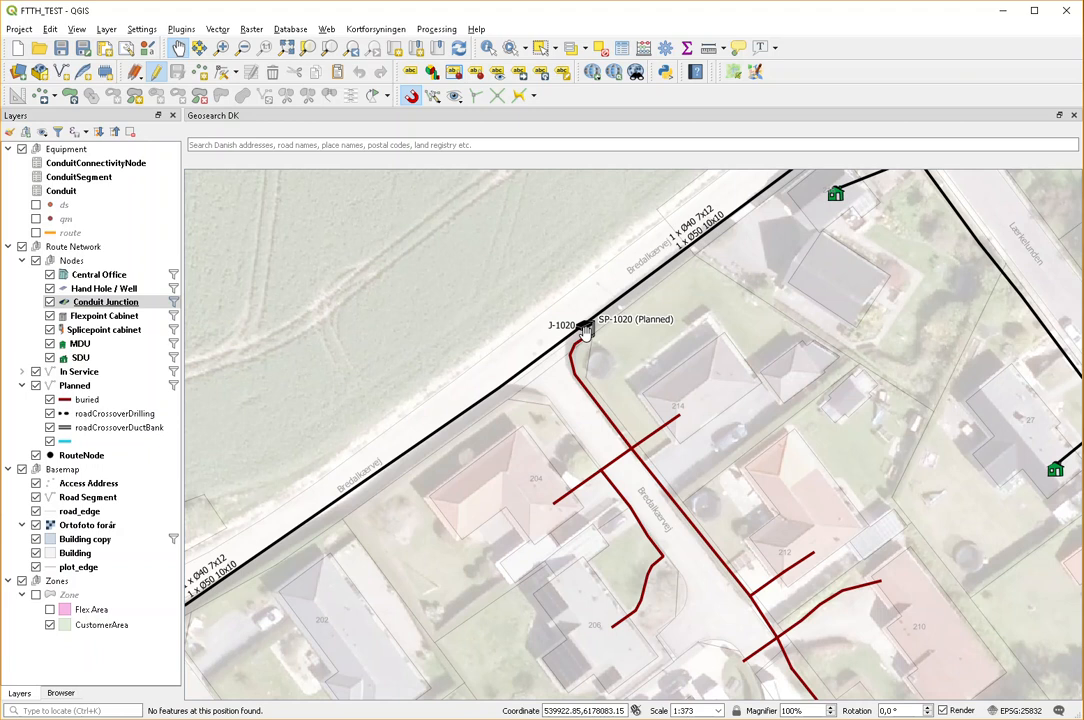
Step: Return to the browser and review the fifth slide on digging down pipes to each customer
scroll(585, 332, up, 1)
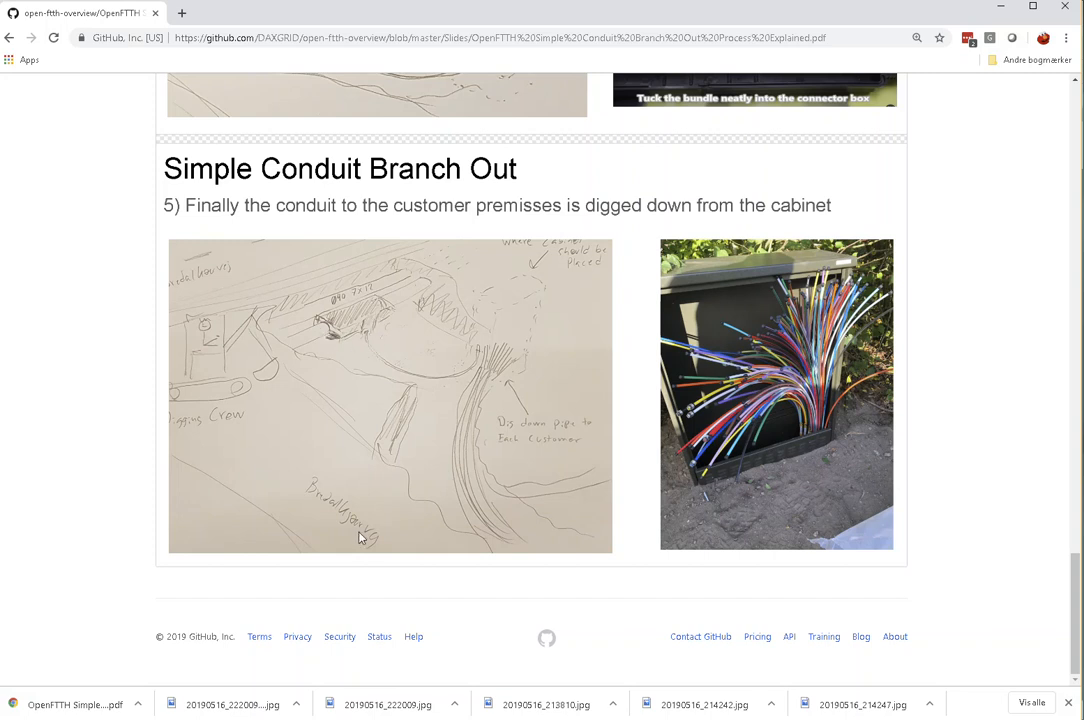
scroll(277, 569, up, 1)
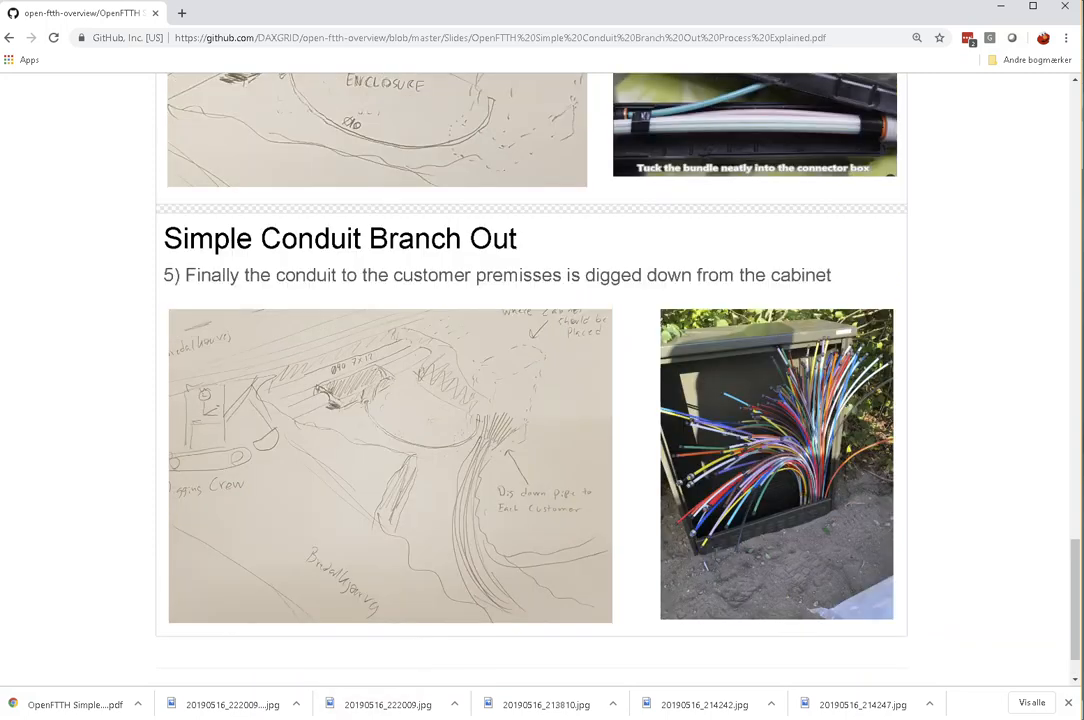